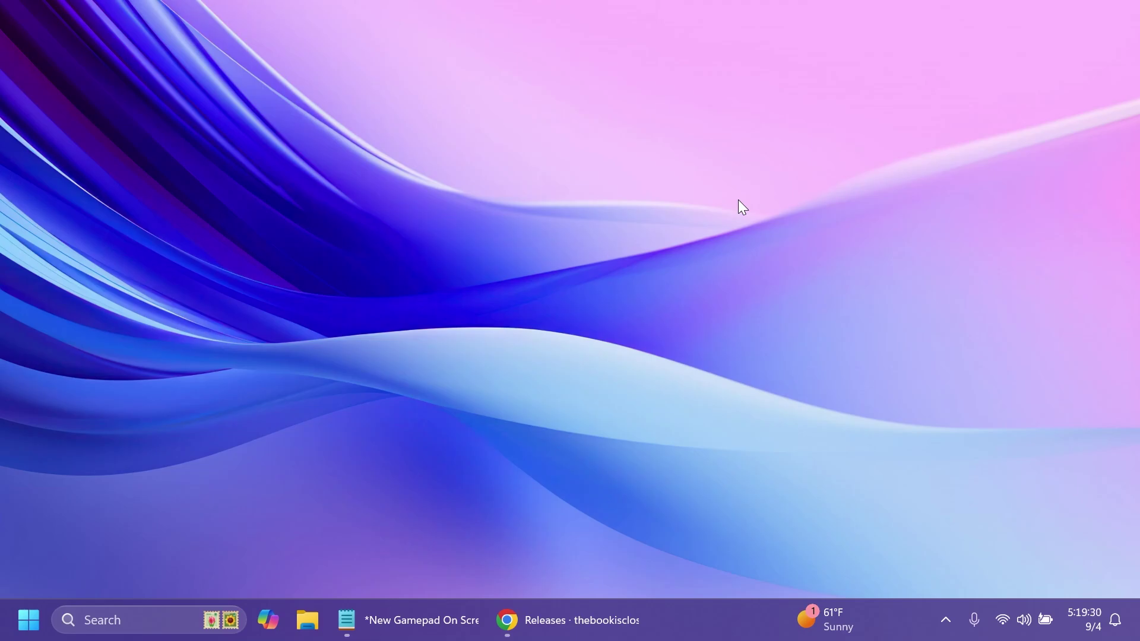
# - Check in Settings' About page that the PC runs Windows 11 Pro 23H2, build 22635.4145
pyautogui.press('super')
pyautogui.write('ser')
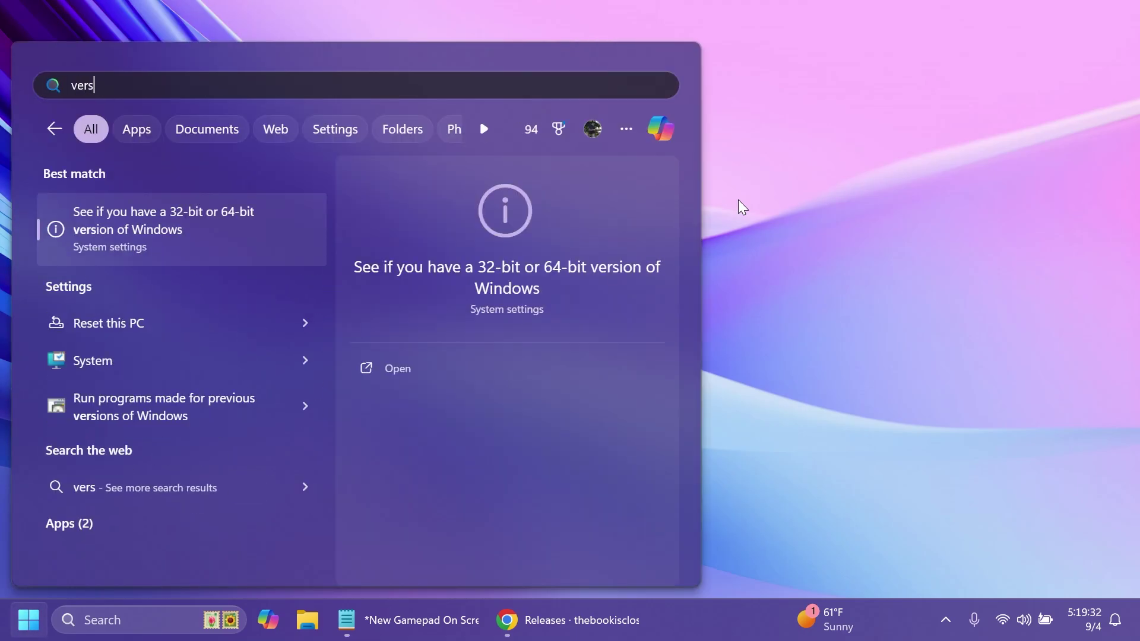
pyautogui.press('Return')
pyautogui.scroll(-3, 737, 202)
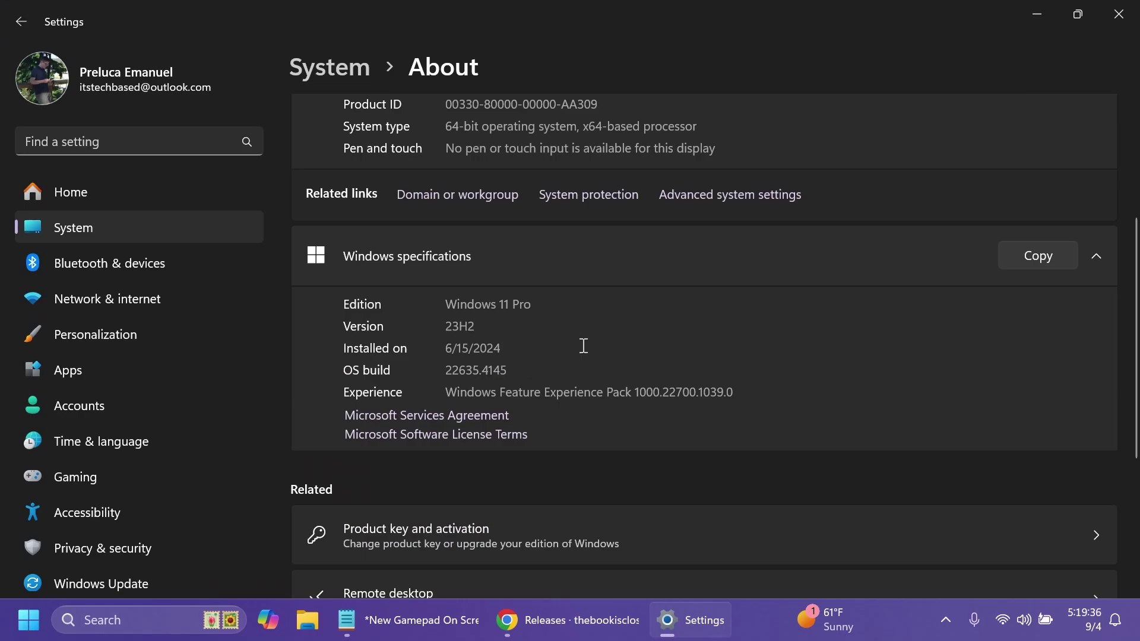
# - Close Settings and scroll the ViVeTool releases page down to the v0.3.3 download assets
pyautogui.click(1118, 14)
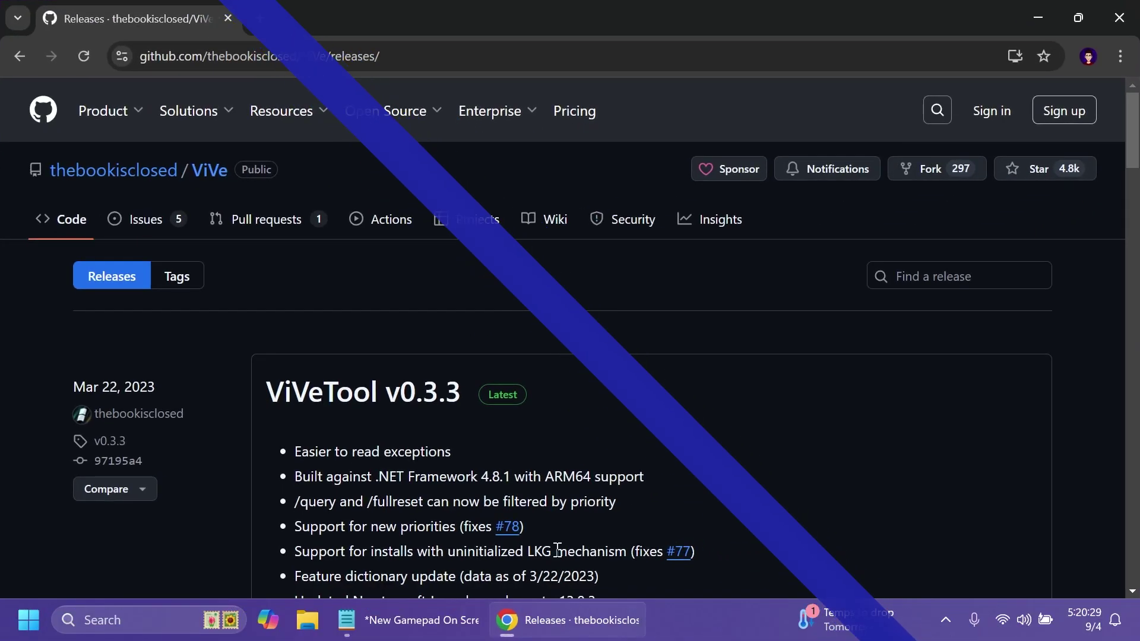
pyautogui.scroll(-1, 540, 305)
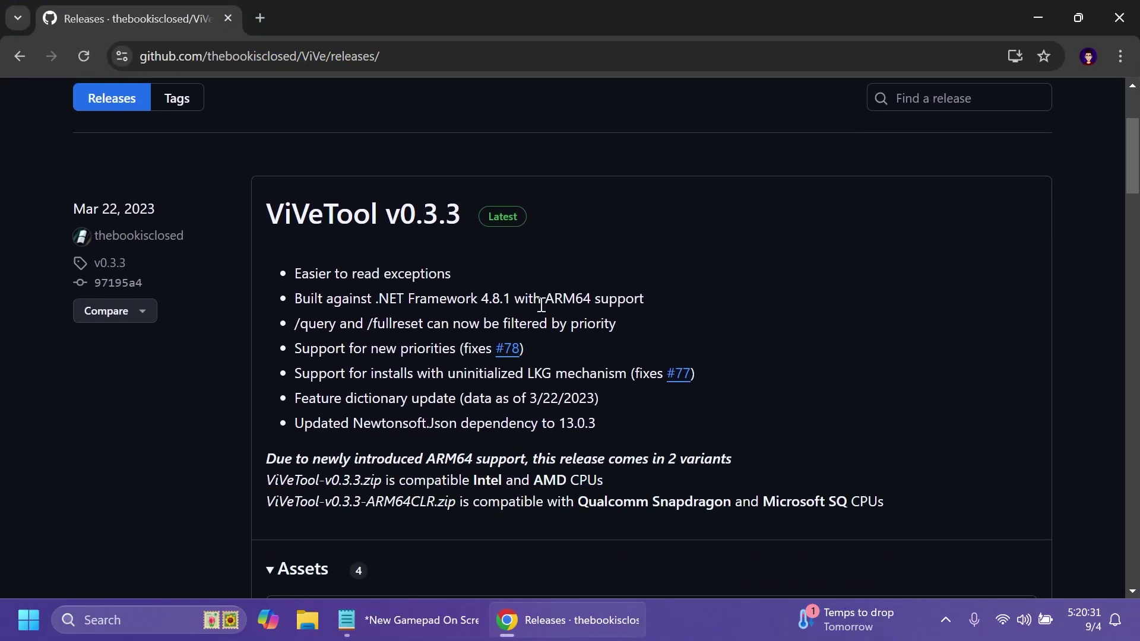
pyautogui.scroll(-3, 544, 291)
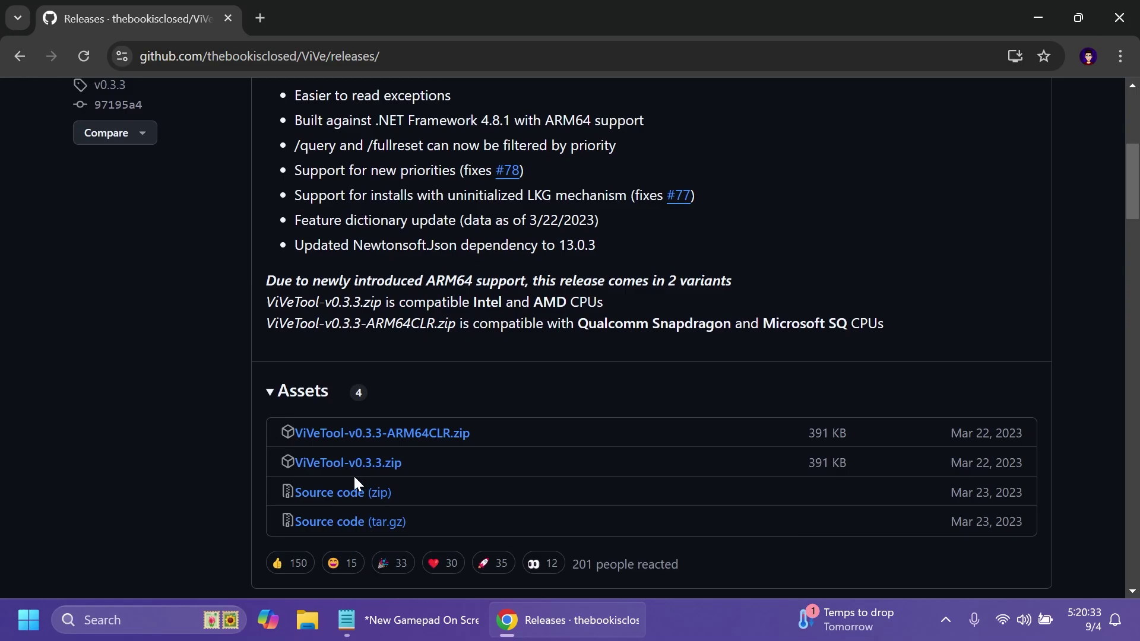
# - Open ViVeTool-v0.3.3.zip and set the Extract all destination to C:\hidden features
pyautogui.click(374, 469)
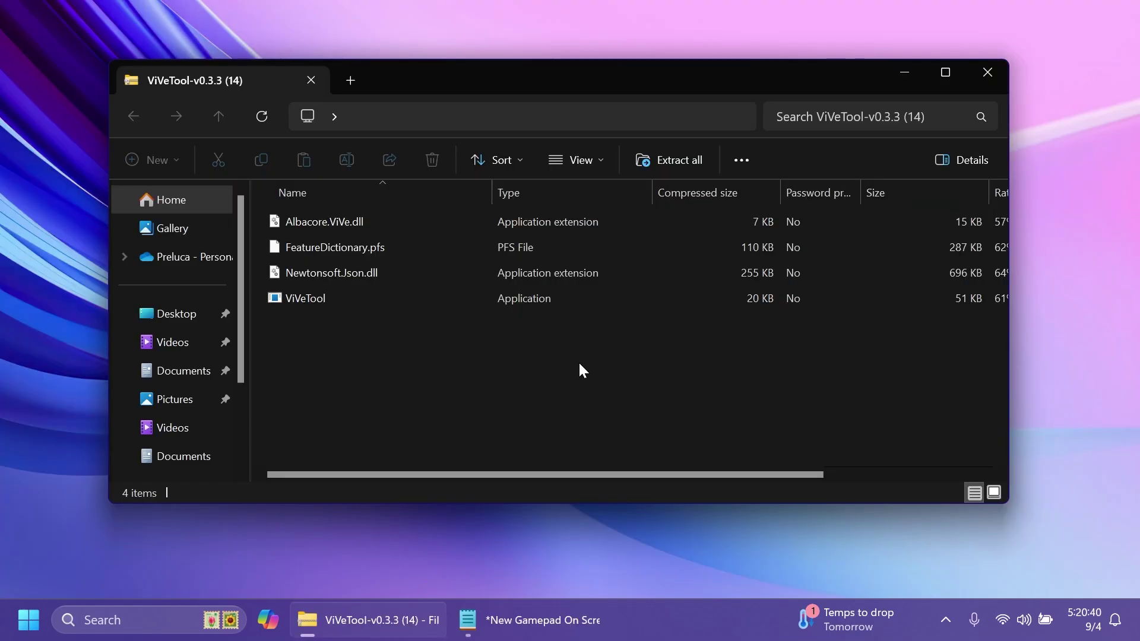
pyautogui.click(680, 164)
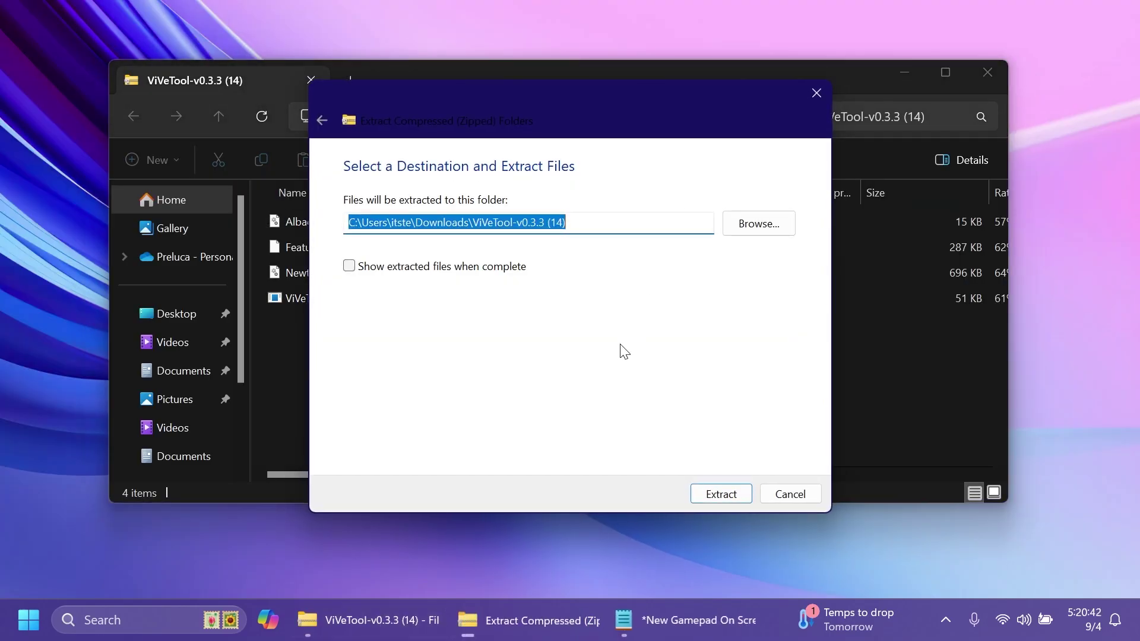
pyautogui.click(758, 225)
pyautogui.scroll(-3, 380, 333)
pyautogui.click(416, 351)
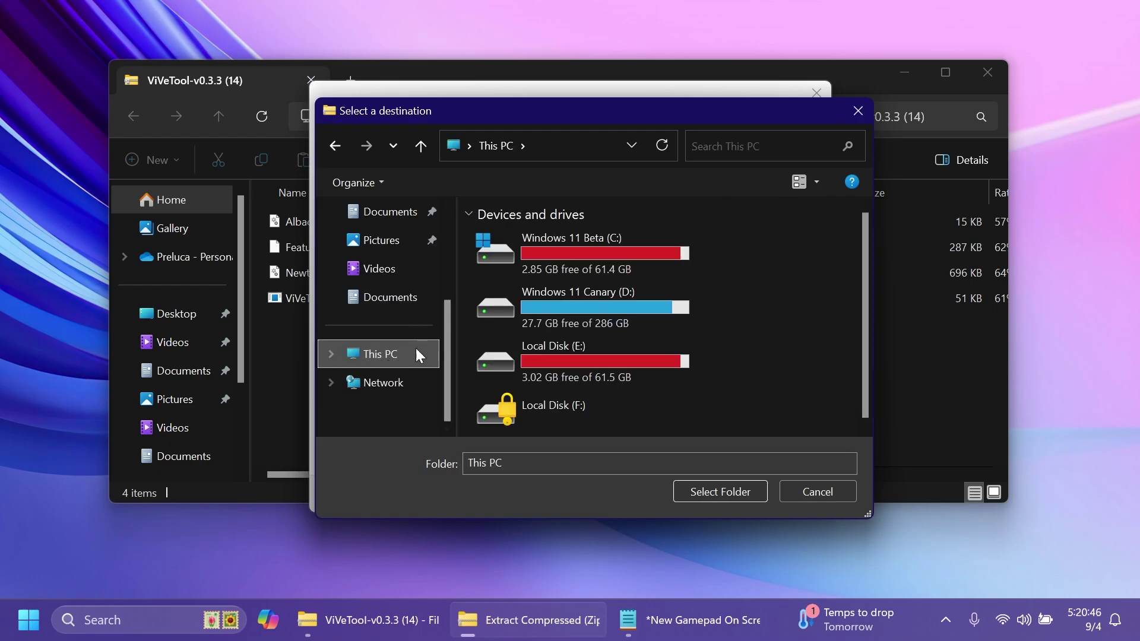
pyautogui.doubleClick(584, 252)
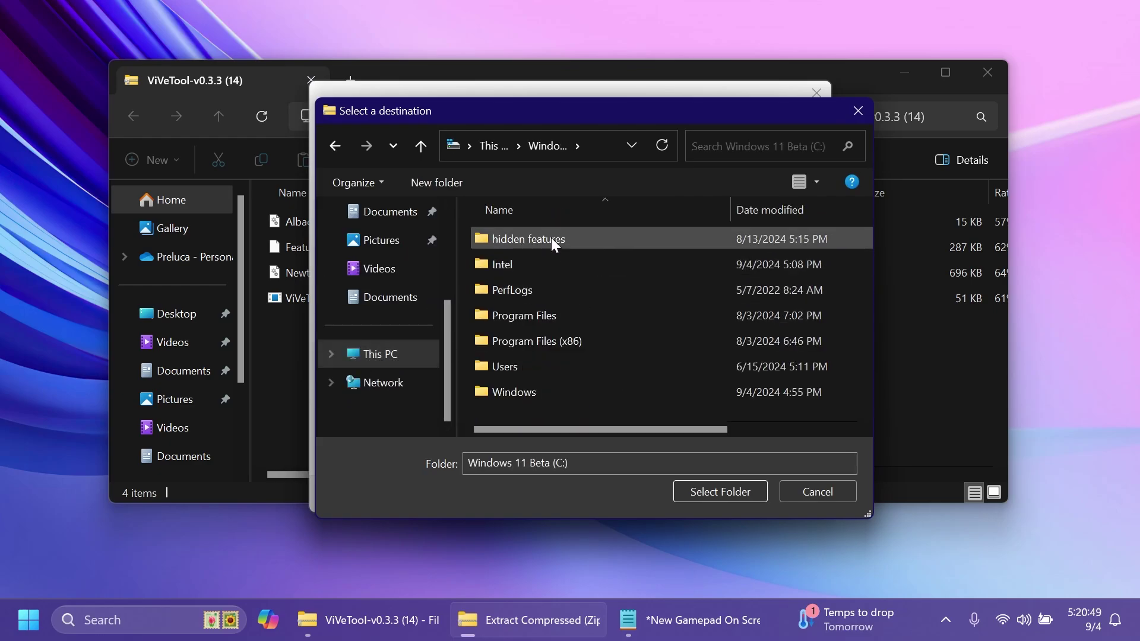
pyautogui.doubleClick(533, 239)
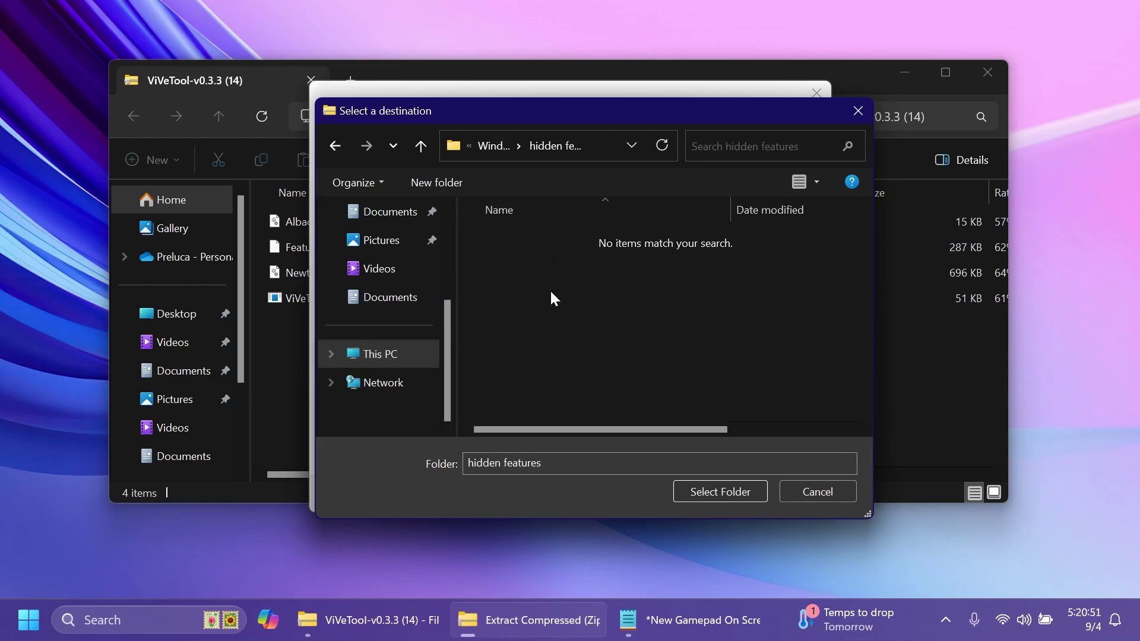
pyautogui.click(718, 492)
# - Extract the files, replacing the existing copies in the destination, and close the zip window
pyautogui.doubleClick(509, 228)
pyautogui.hotkey('ctrl', 'a')
pyautogui.hotkey('ctrl', 'c')
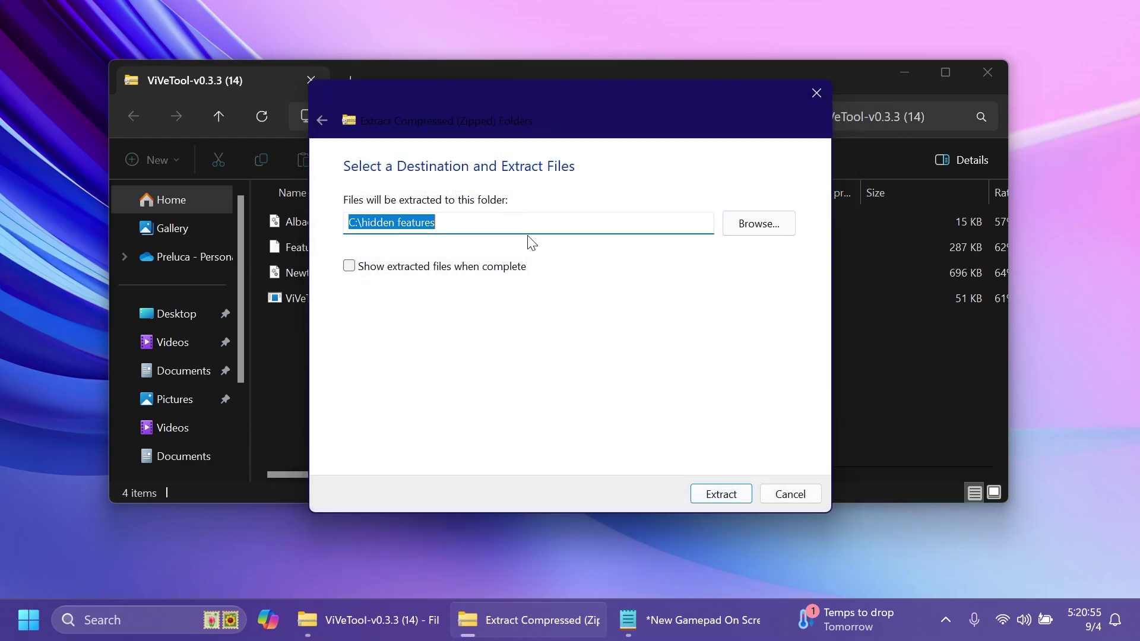
pyautogui.click(466, 229)
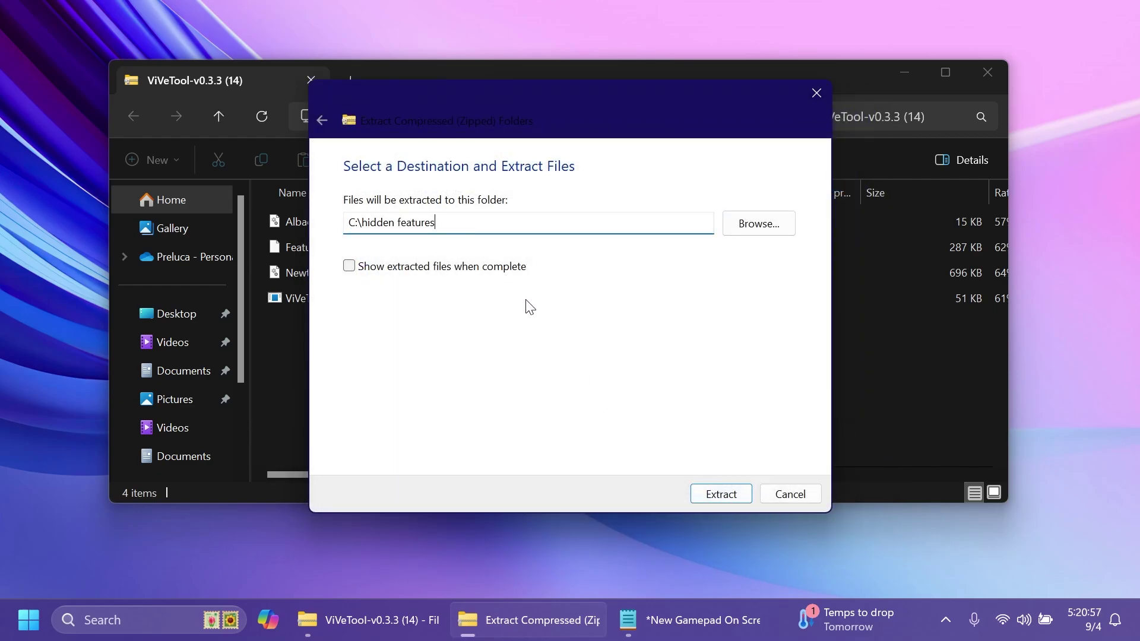
pyautogui.press('Return')
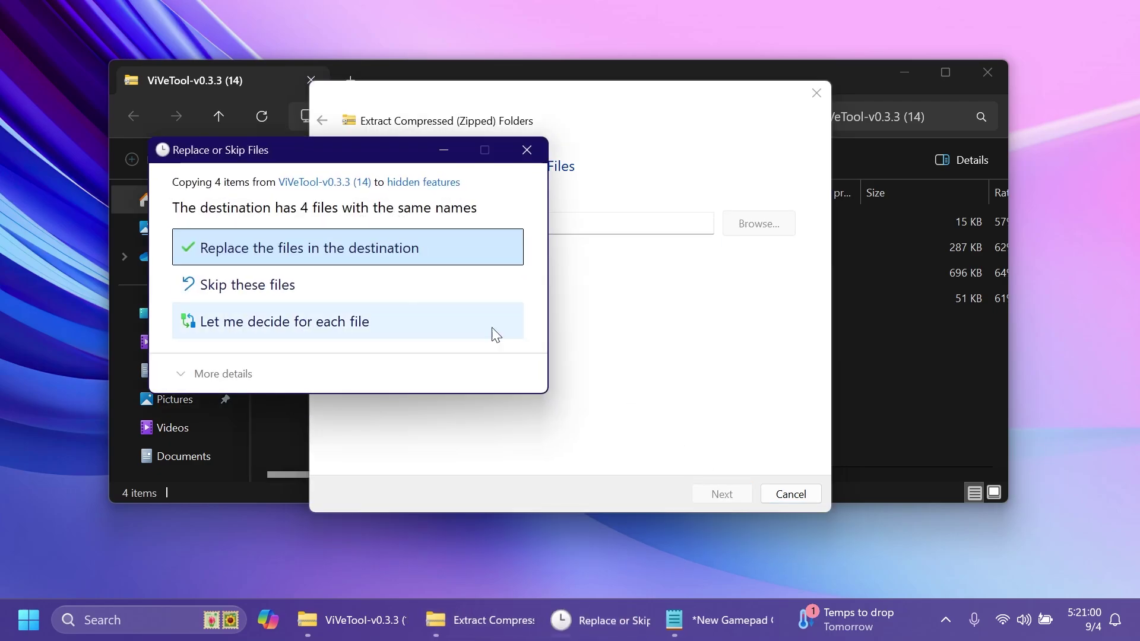
pyautogui.click(253, 247)
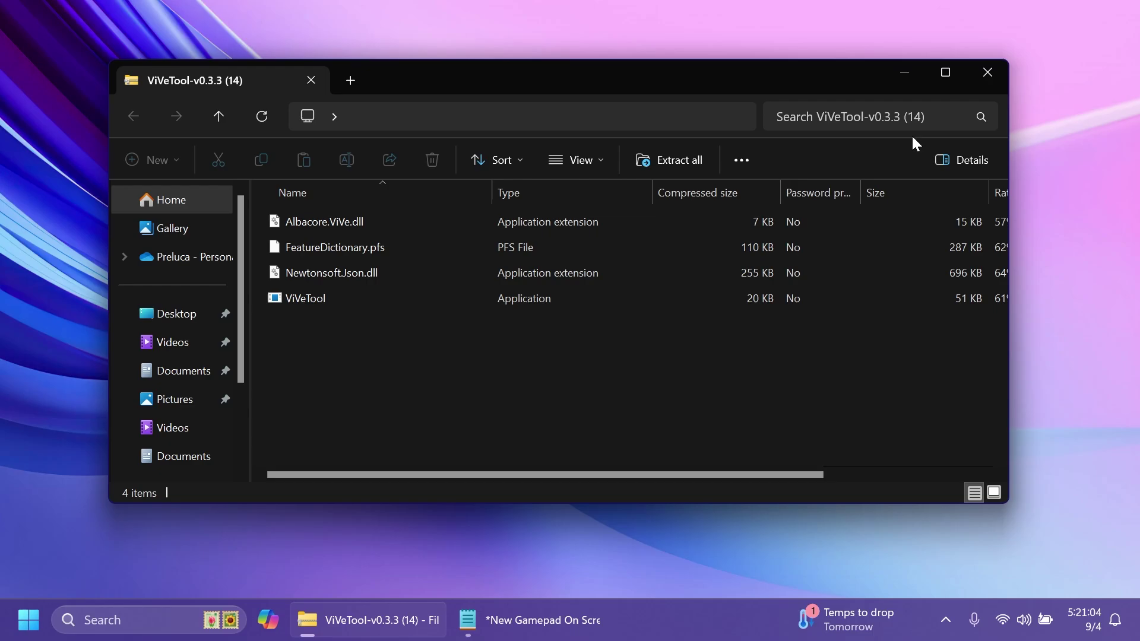
pyautogui.click(987, 71)
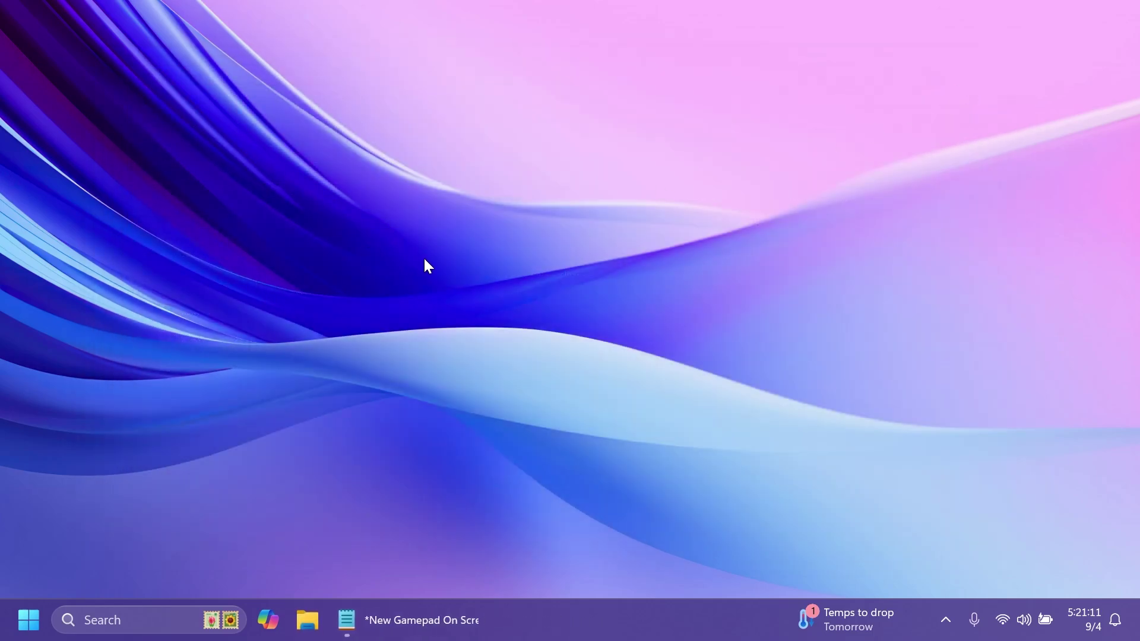
# - Launch Command Prompt as administrator, cd into C:\hidden features, and bring up the Notepad command list
pyautogui.press('super')
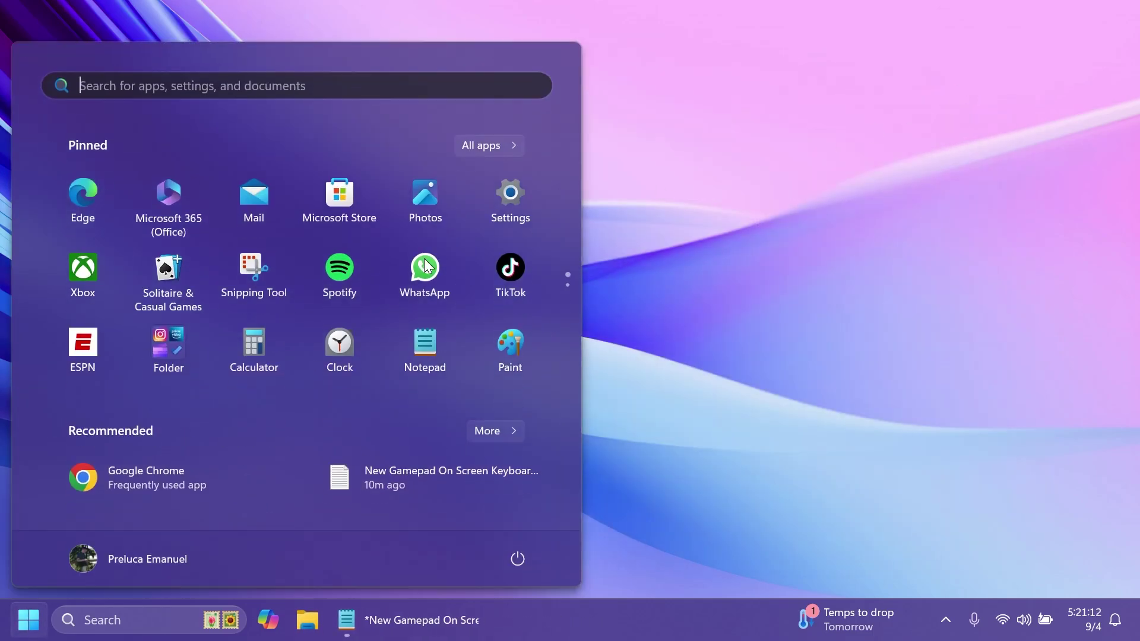
pyautogui.write('cmd')
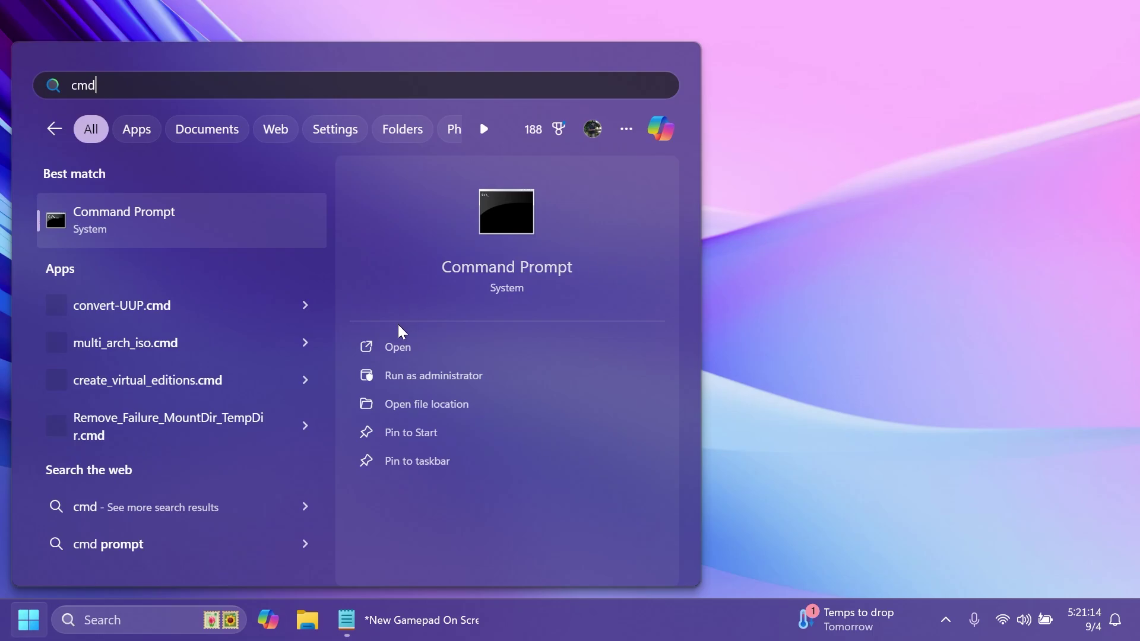
pyautogui.click(408, 374)
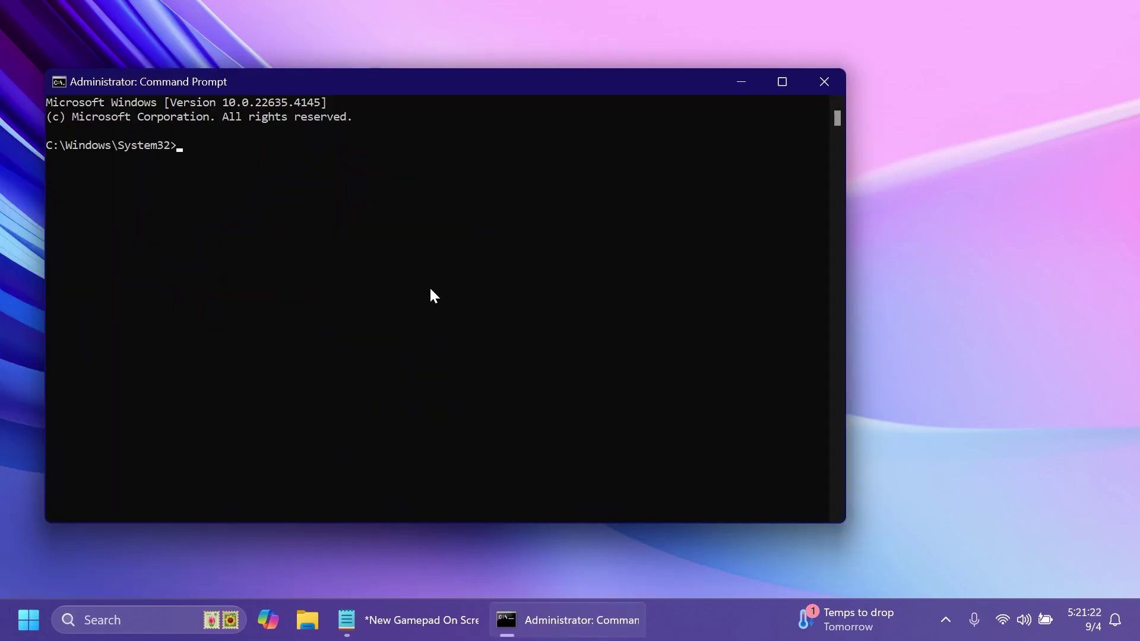
pyautogui.write('cd')
pyautogui.hotkey('ctrl', 'v')
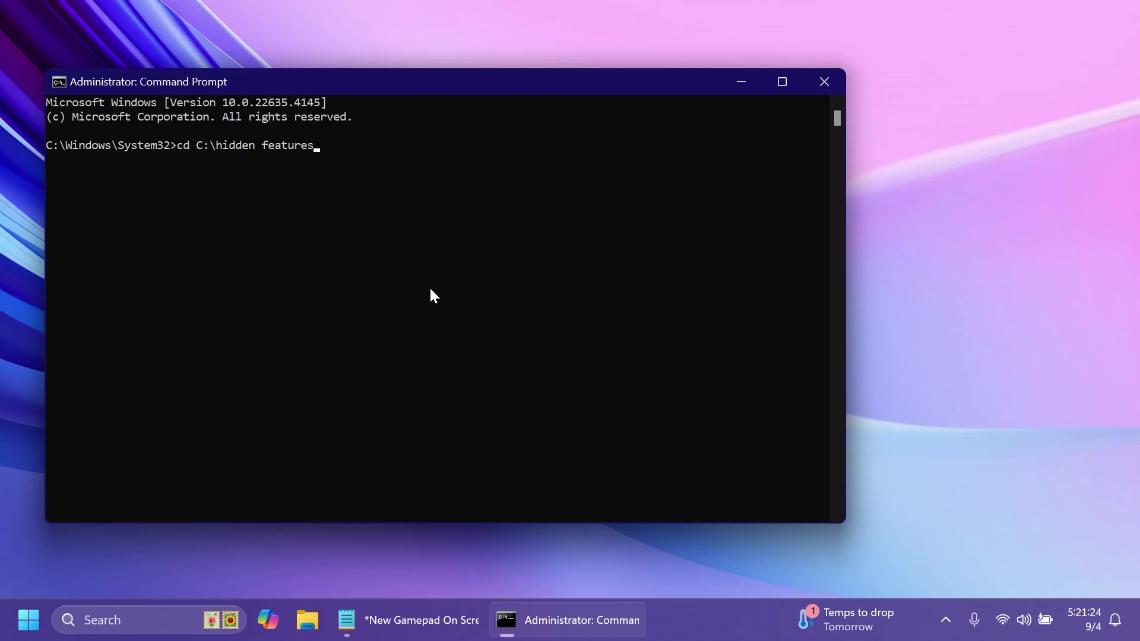
pyautogui.press('Return')
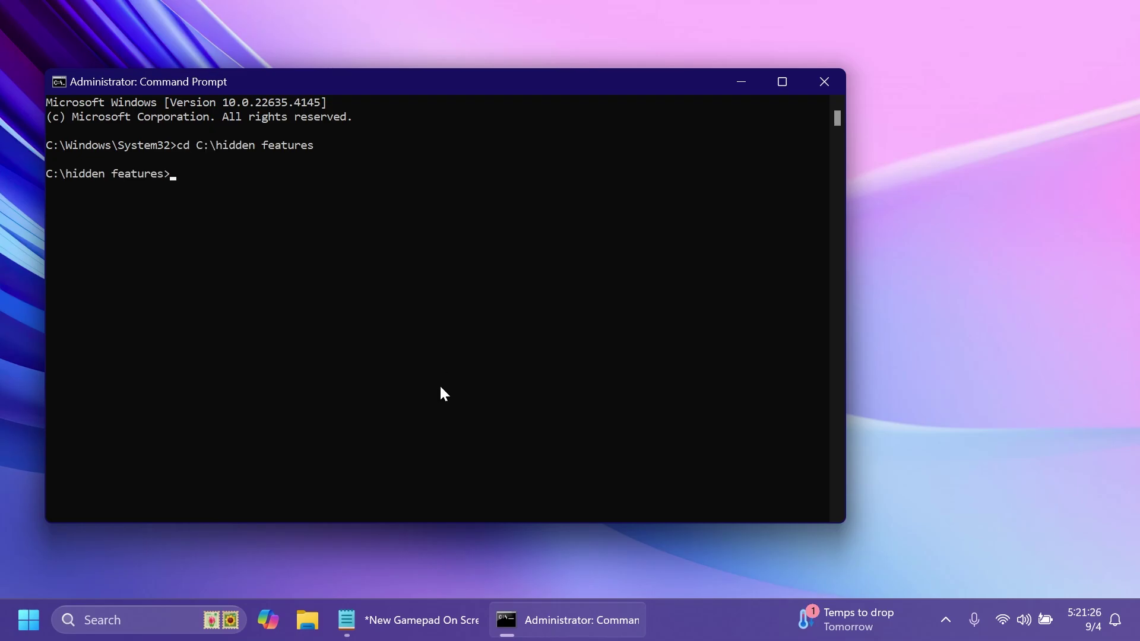
pyautogui.click(404, 621)
# - Place Notepad beside the prompt, then copy and run the share feature vivetool /enable command
pyautogui.moveTo(892, 92); pyautogui.dragTo(906, 83)
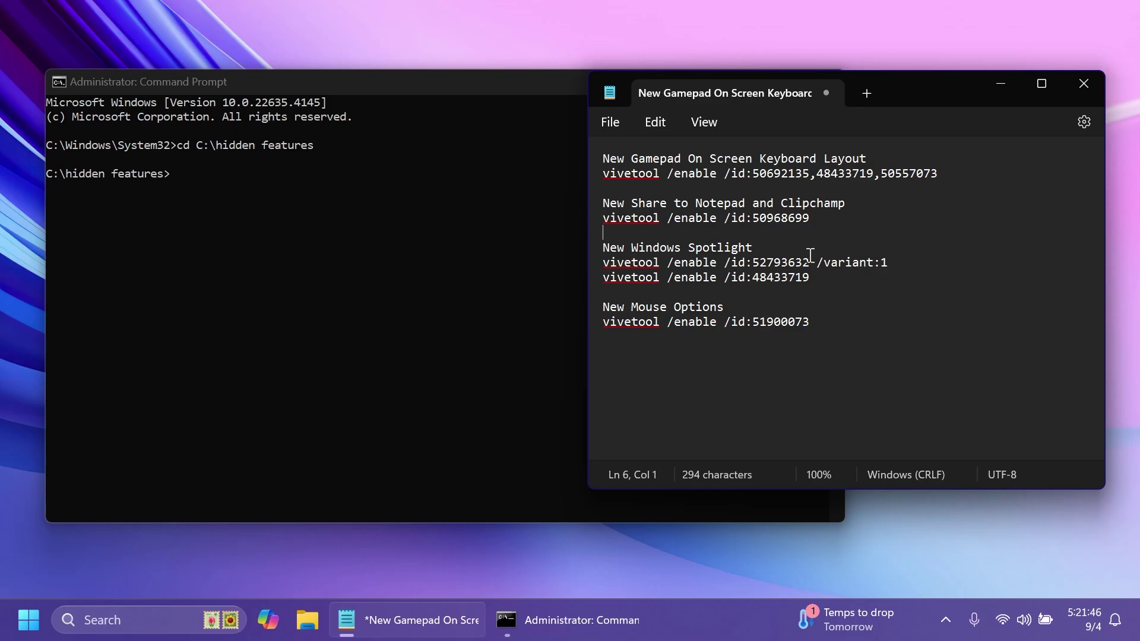
pyautogui.click(775, 174)
pyautogui.tripleClick(775, 174)
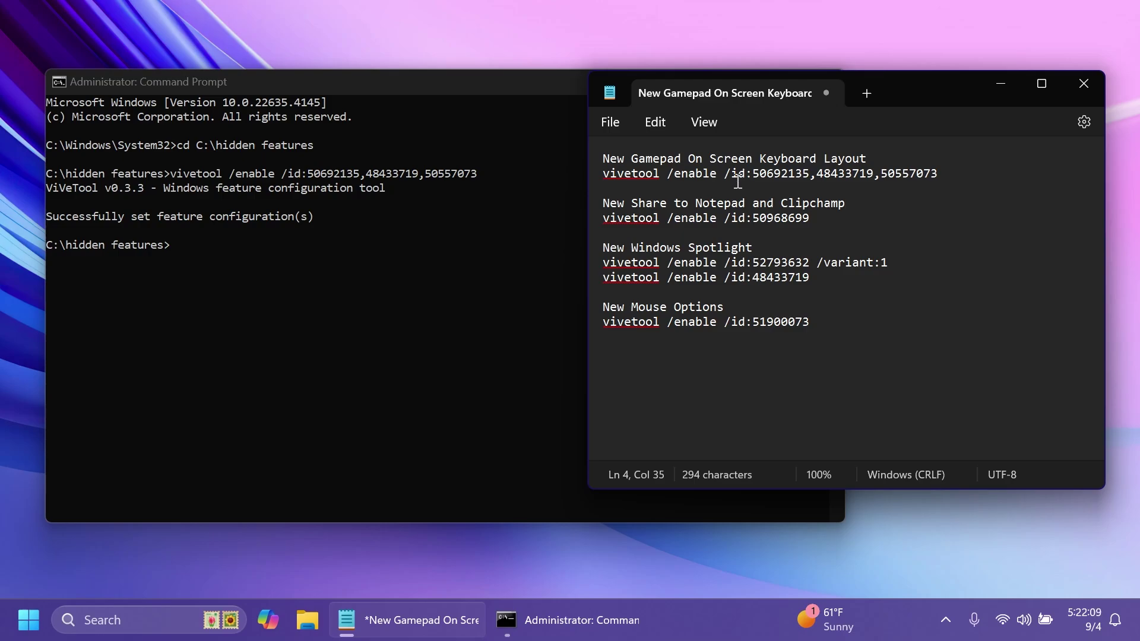
pyautogui.tripleClick(711, 220)
pyautogui.hotkey('ctrl', 'c')
pyautogui.click(358, 283)
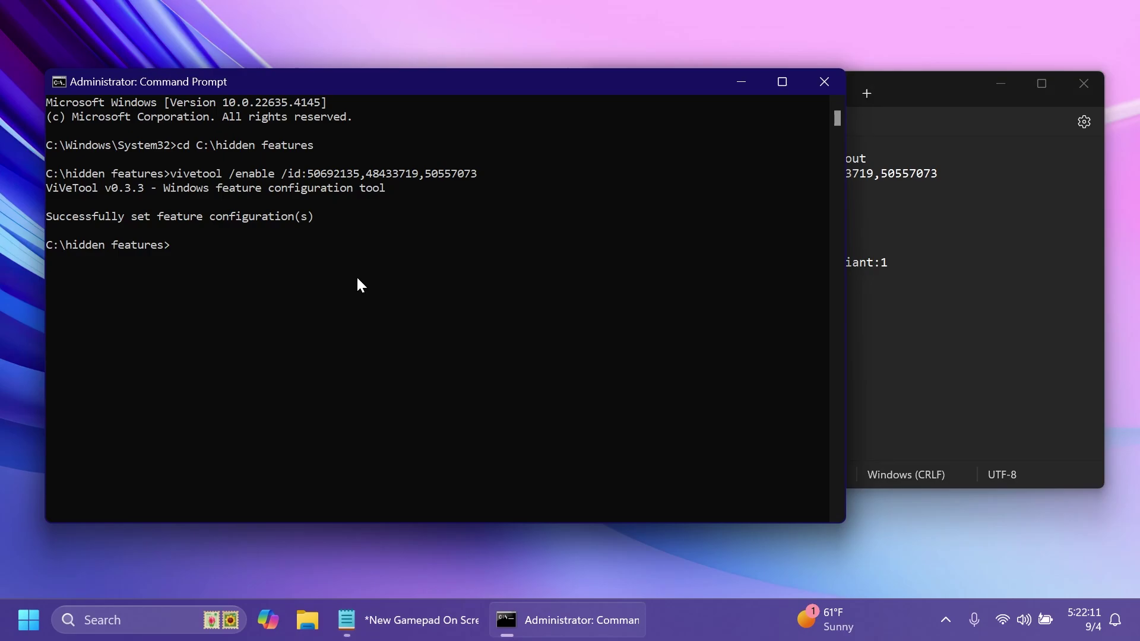
pyautogui.rightClick(369, 336)
# - Enable Windows Spotlight with vivetool as variant 1, then rerun it with /variant:3
pyautogui.click(918, 258)
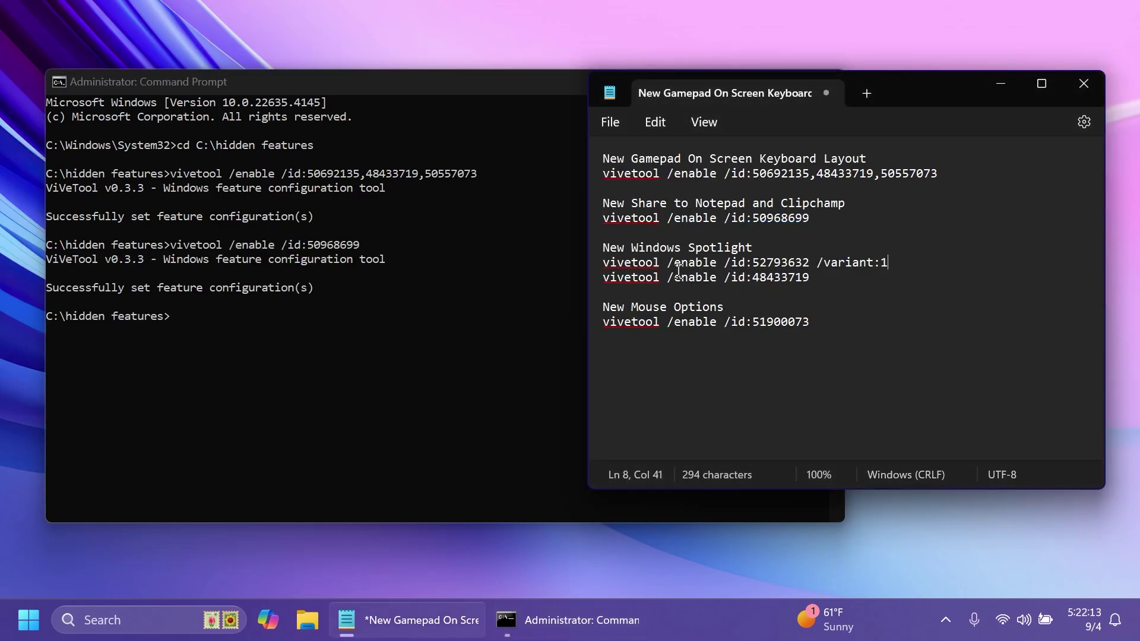
pyautogui.tripleClick(699, 263)
pyautogui.hotkey('ctrl', 'c')
pyautogui.click(287, 386)
pyautogui.rightClick(348, 386)
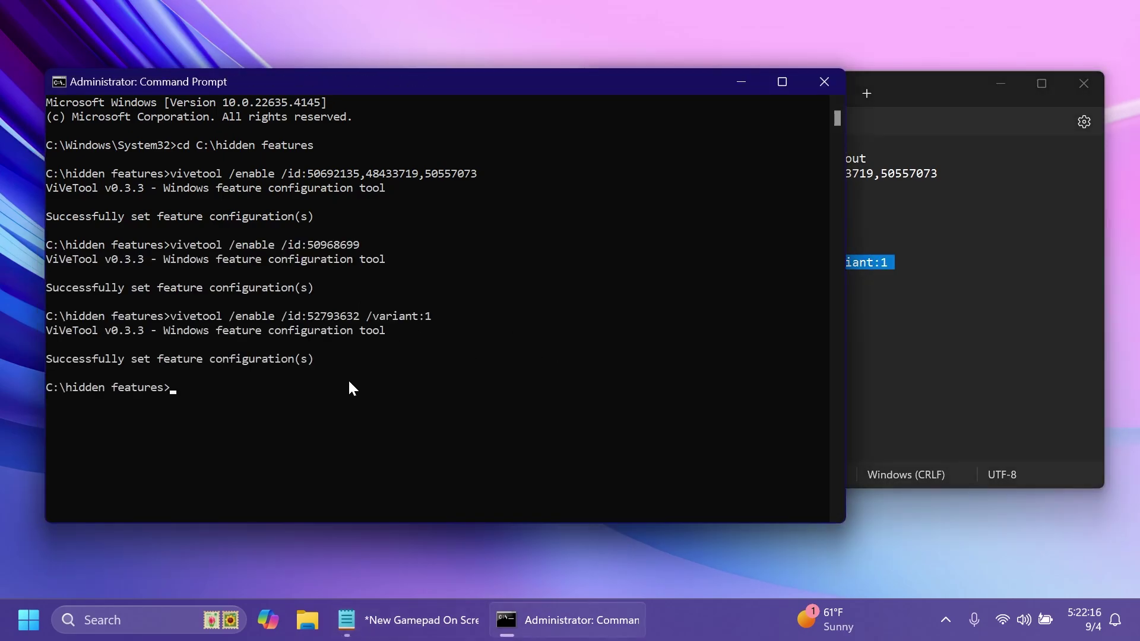
pyautogui.press('Up')
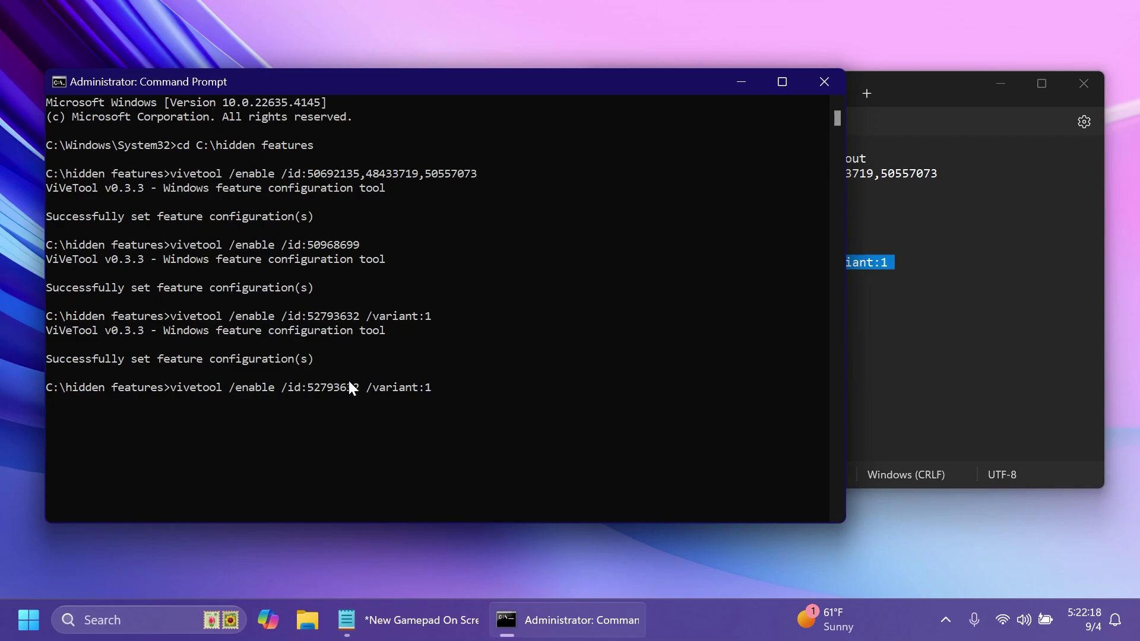
pyautogui.press('BackSpace')
pyautogui.write('3')
pyautogui.press('Return')
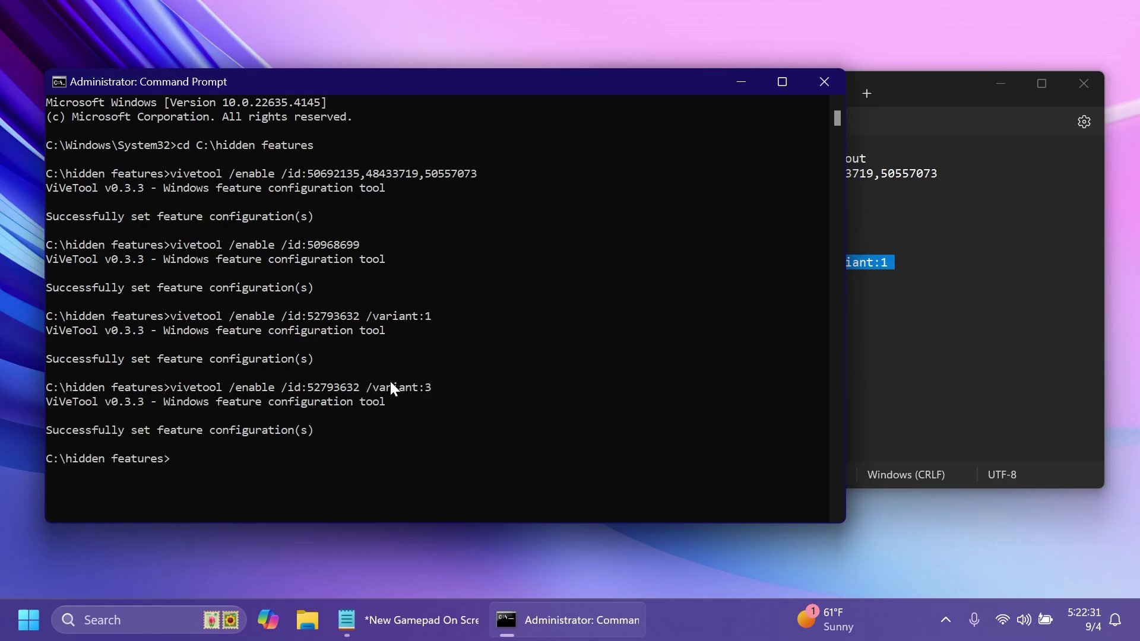
# - Run the vivetool commands enabling feature 48433719 and the new mouse options (ID 51900073)
pyautogui.click(860, 323)
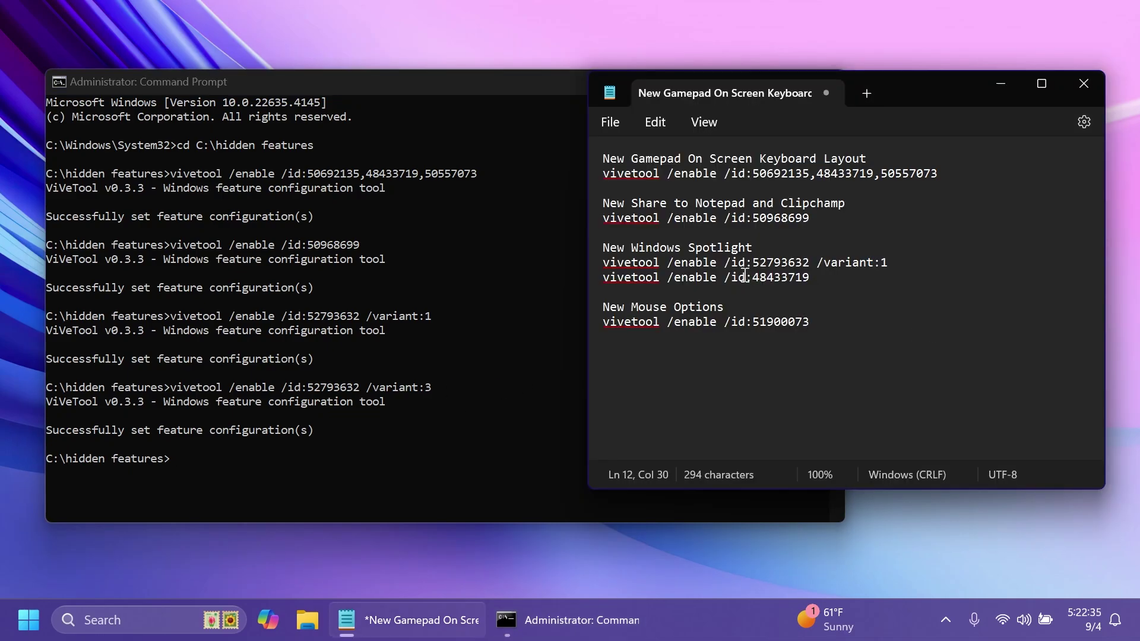
pyautogui.tripleClick(744, 277)
pyautogui.click(279, 475)
pyautogui.hotkey('ctrl', 'v')
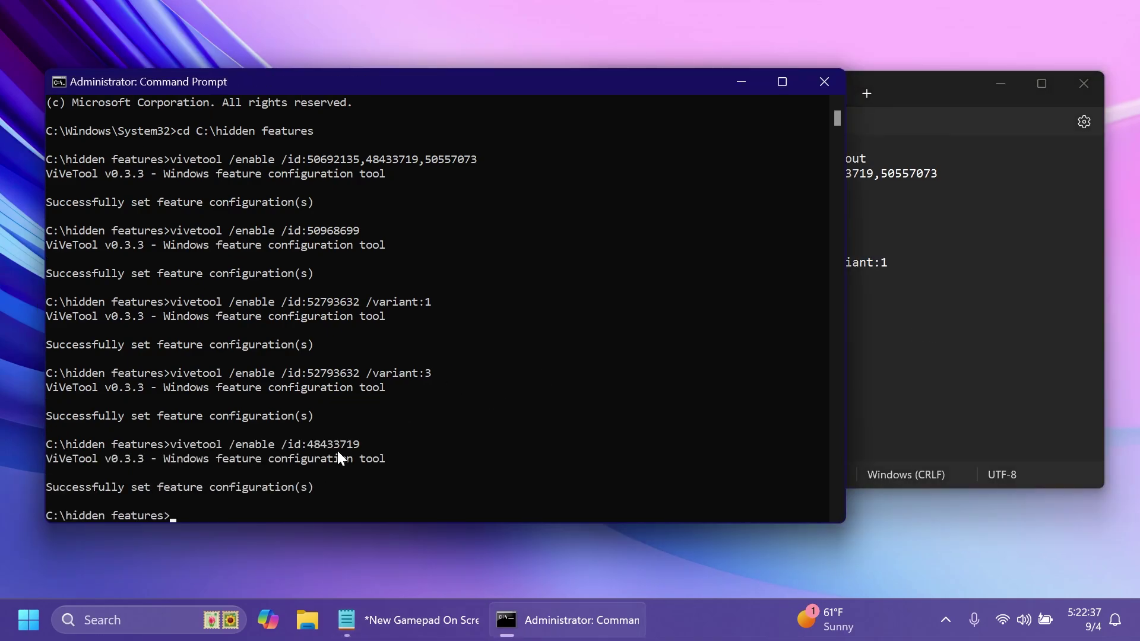
pyautogui.click(944, 353)
pyautogui.doubleClick(771, 326)
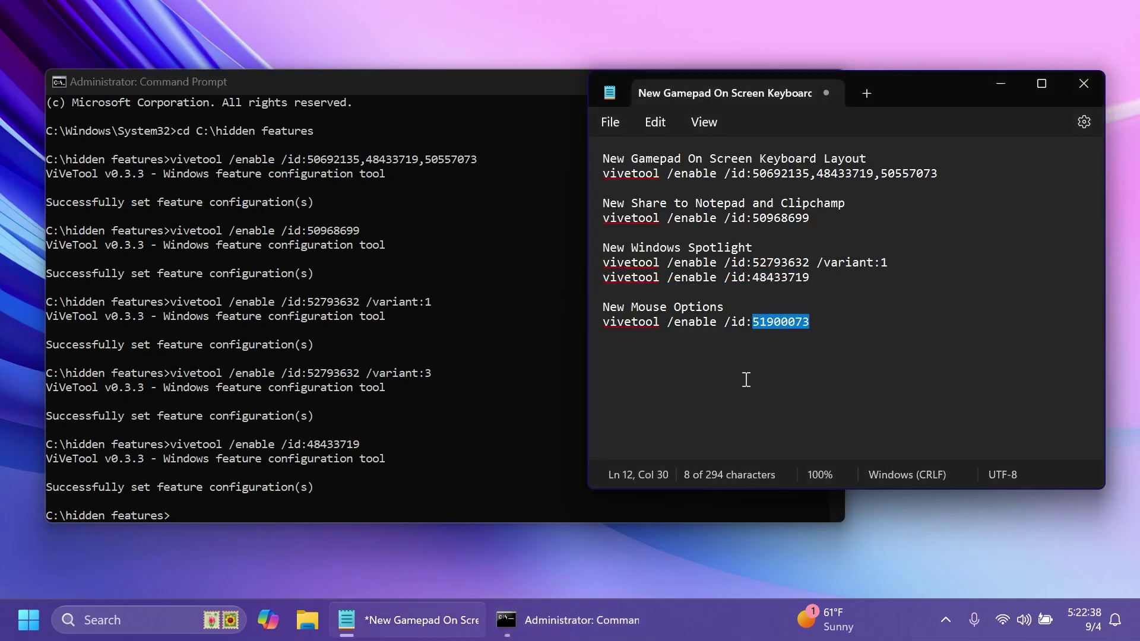
pyautogui.tripleClick(744, 321)
pyautogui.click(353, 496)
pyautogui.hotkey('ctrl', 'v')
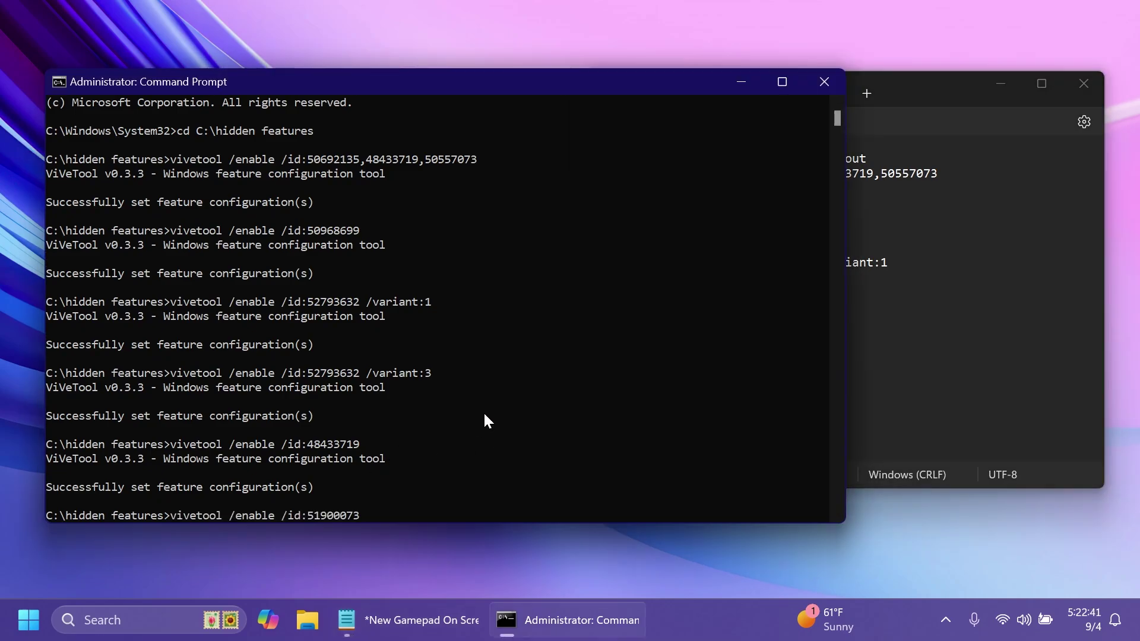
pyautogui.press('Return')
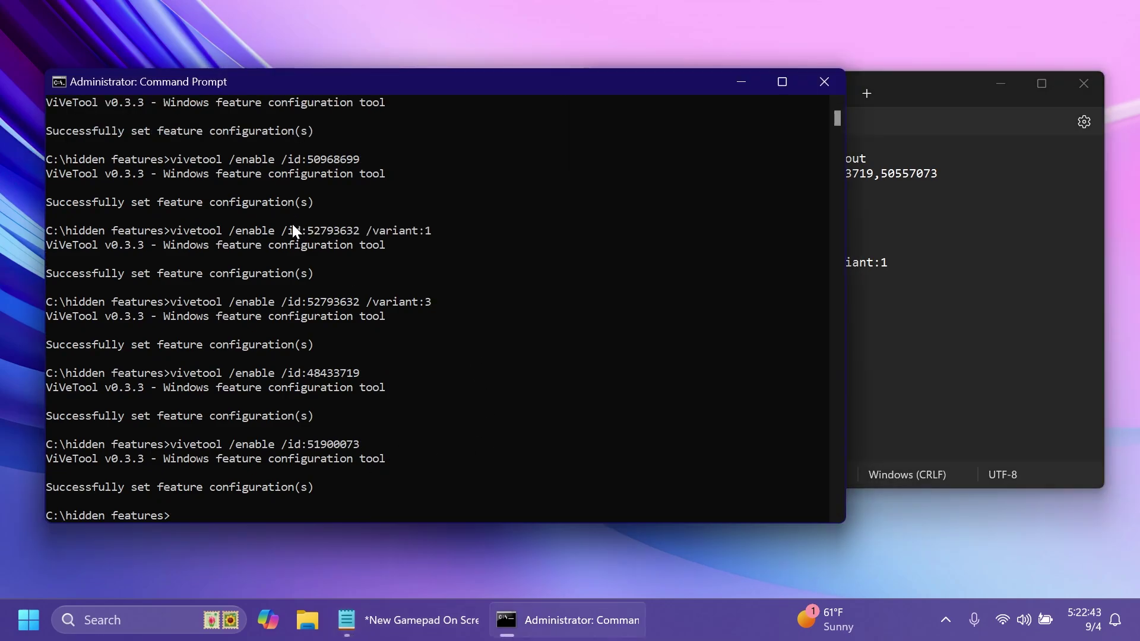
# - Close the Notepad command list and the Command Prompt window
pyautogui.scroll(2, 287, 249)
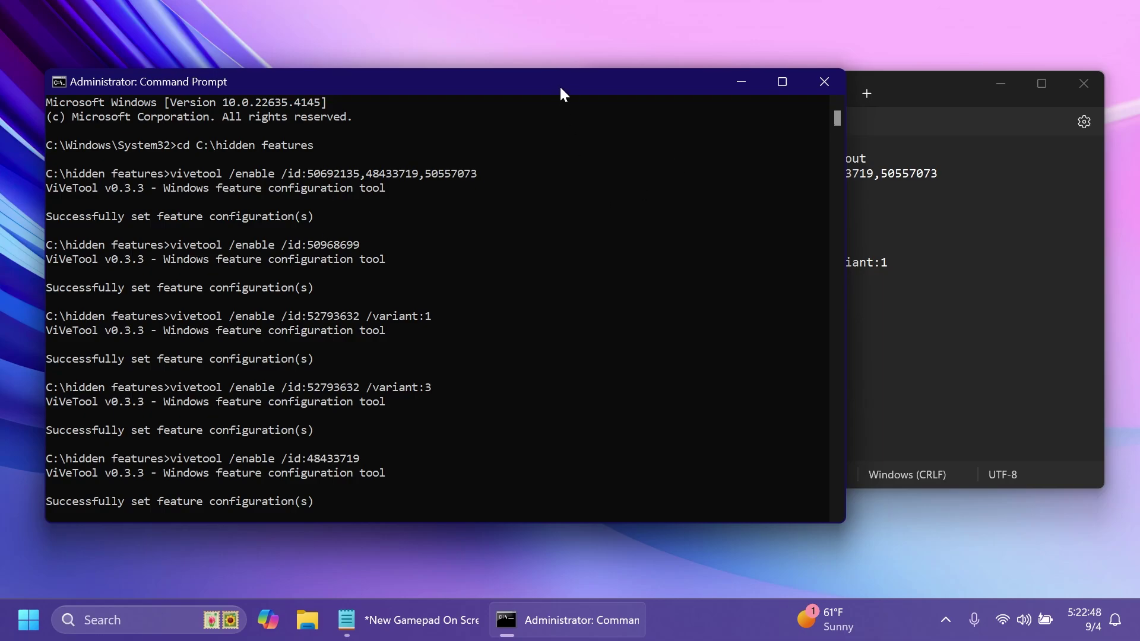
pyautogui.moveTo(559, 84)
pyautogui.mouseDown()
pyautogui.moveTo(560, 110)
pyautogui.moveTo(538, 114)
pyautogui.moveTo(550, 71)
pyautogui.mouseUp()
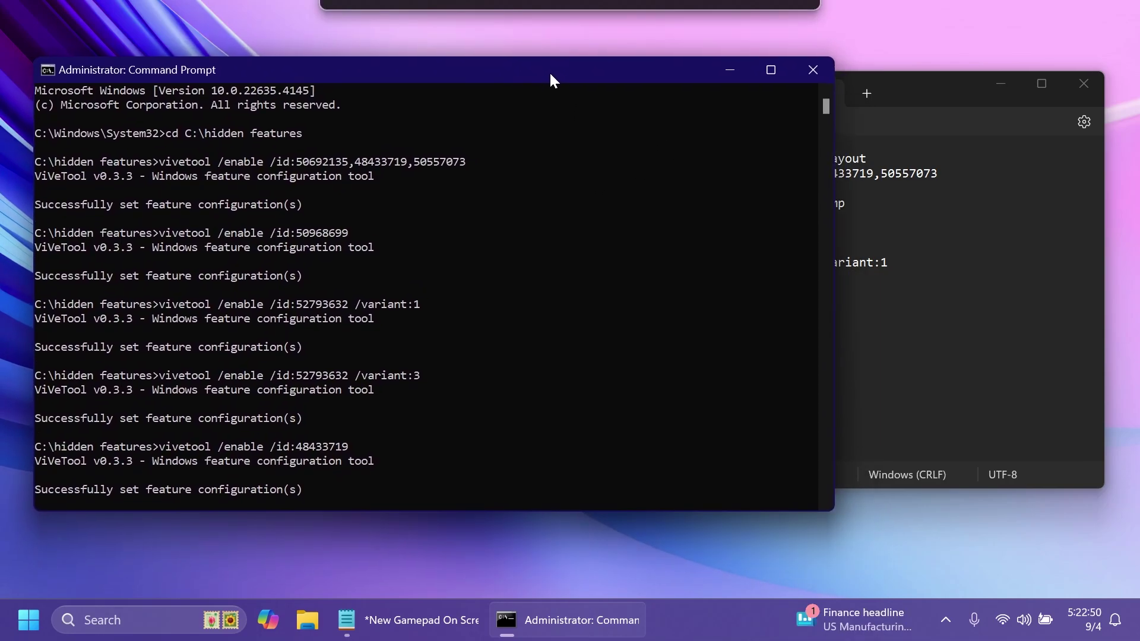
pyautogui.click(1081, 87)
pyautogui.click(812, 70)
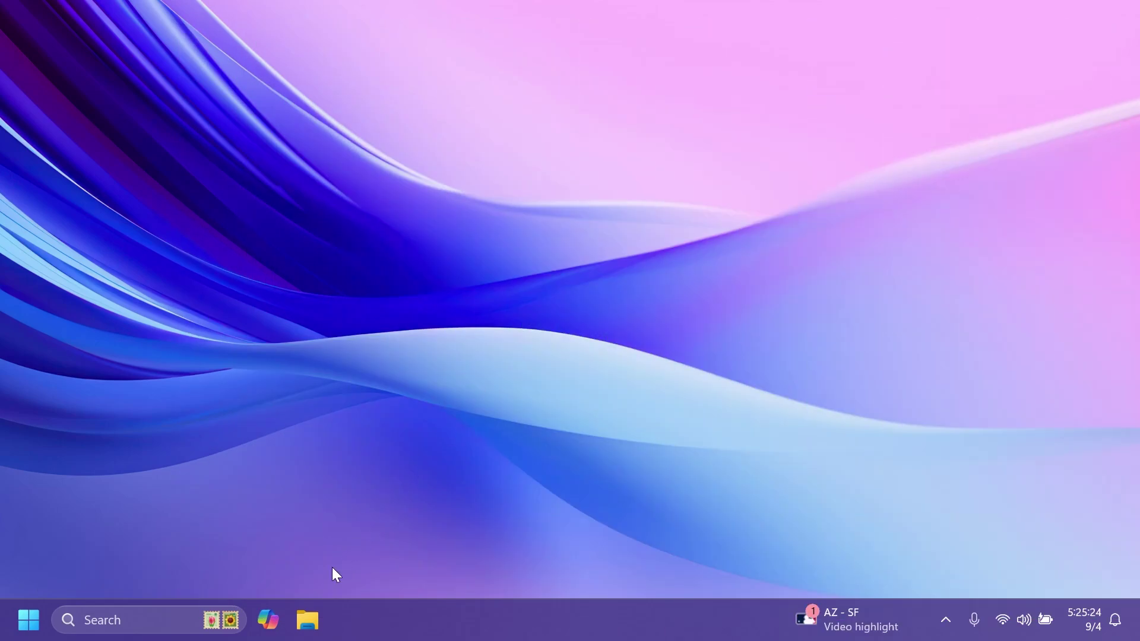
# - Select peakpx in File Explorer's Pictures folder and bring up its Share options
pyautogui.click(307, 622)
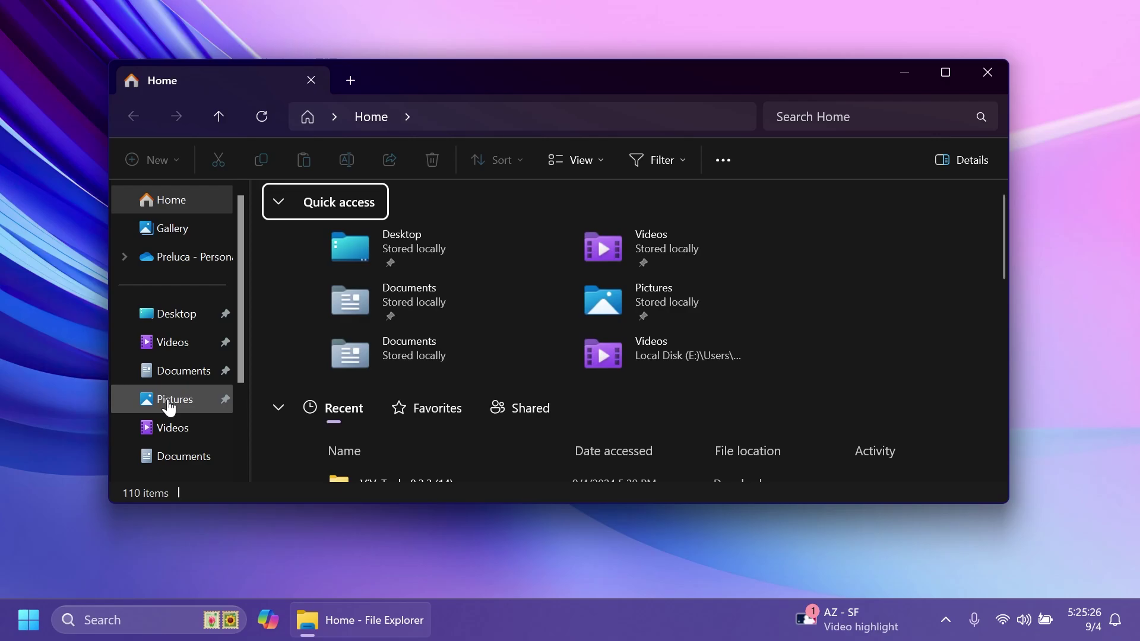
pyautogui.click(172, 397)
pyautogui.click(419, 401)
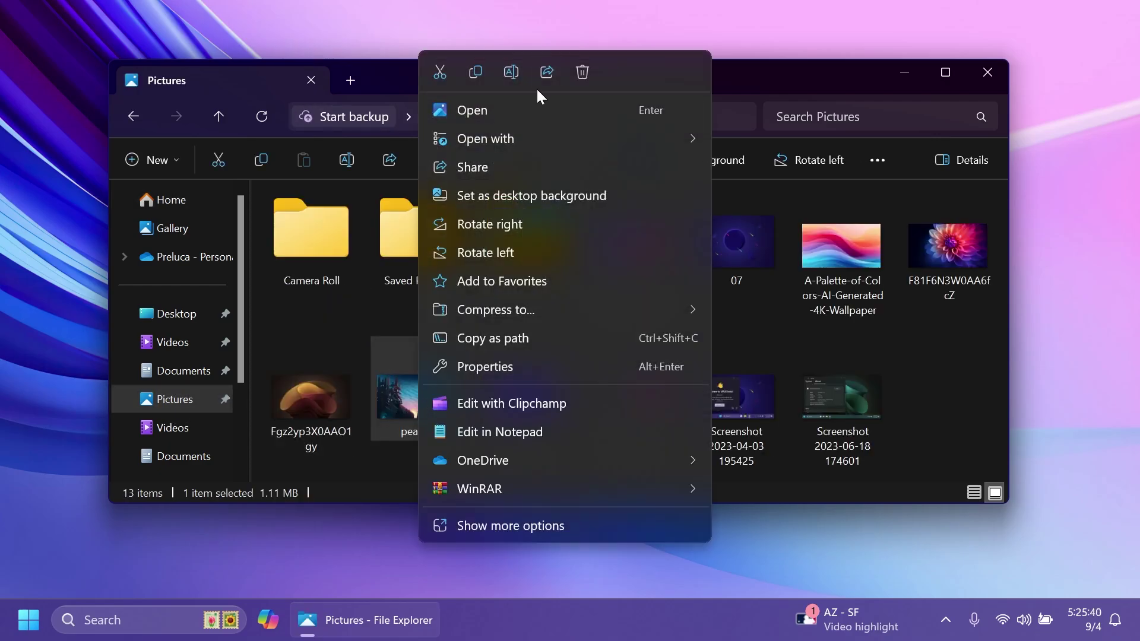
pyautogui.click(380, 63)
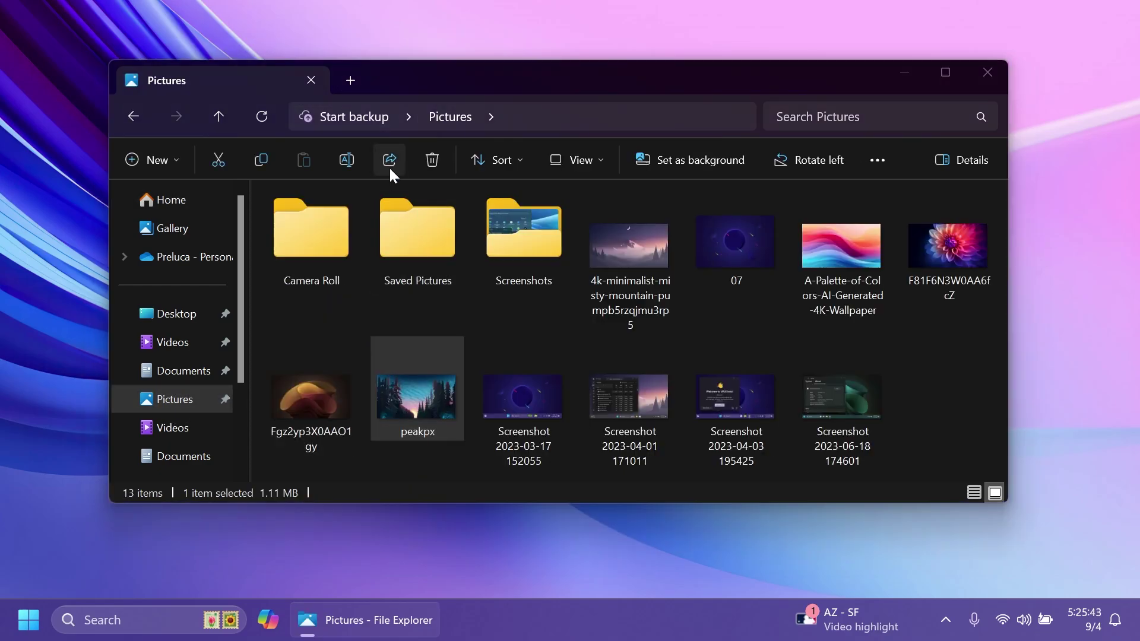
pyautogui.click(390, 162)
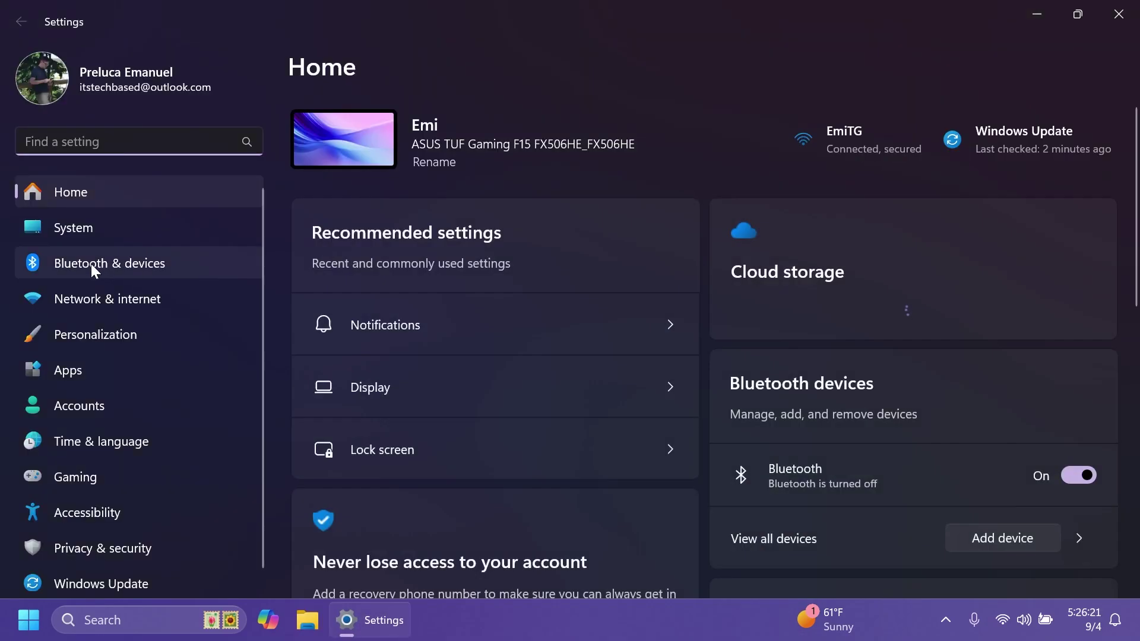
# - Go to Bluetooth & devices > Mouse and review the Scrolling direction dropdown without changing it
pyautogui.click(92, 265)
pyautogui.scroll(-8, 488, 320)
pyautogui.click(535, 274)
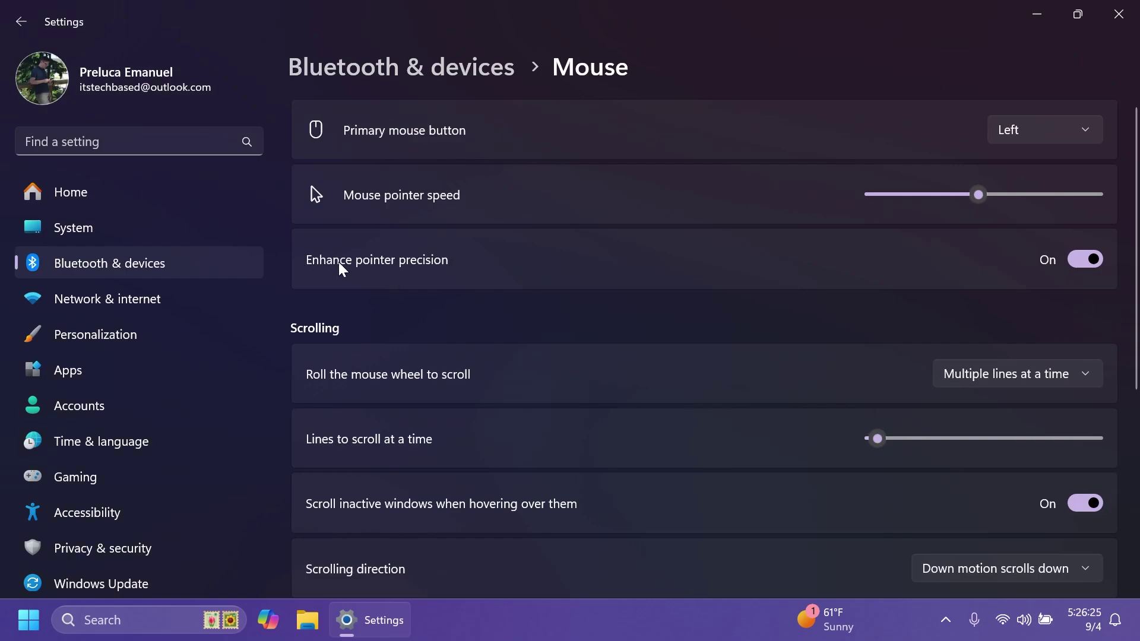
pyautogui.scroll(-2, 696, 306)
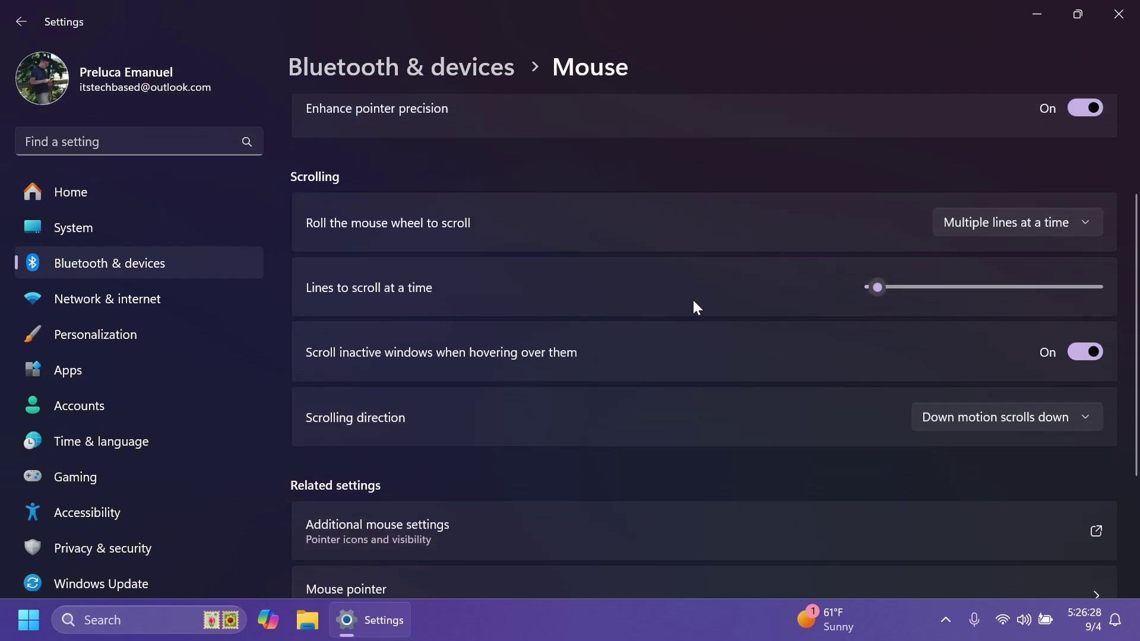
pyautogui.click(1009, 418)
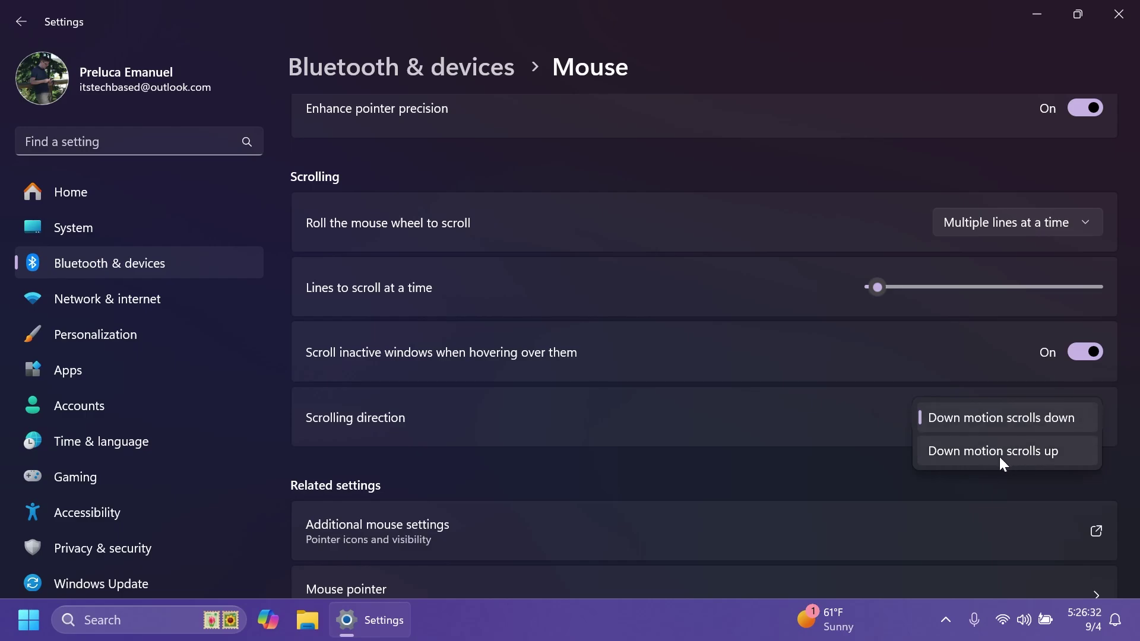
pyautogui.click(832, 472)
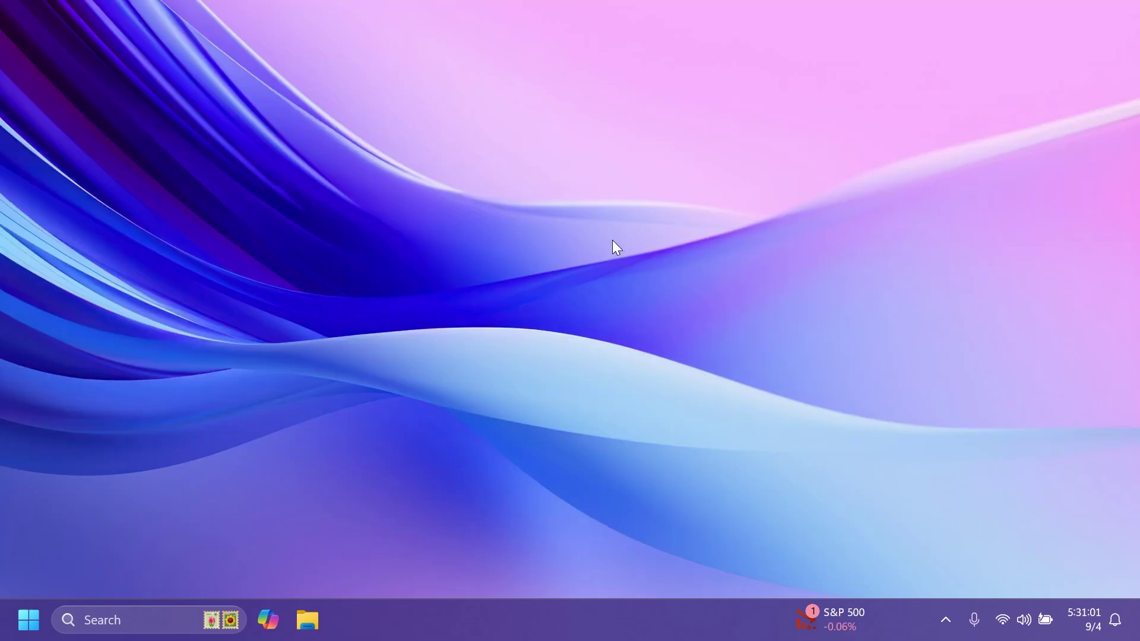